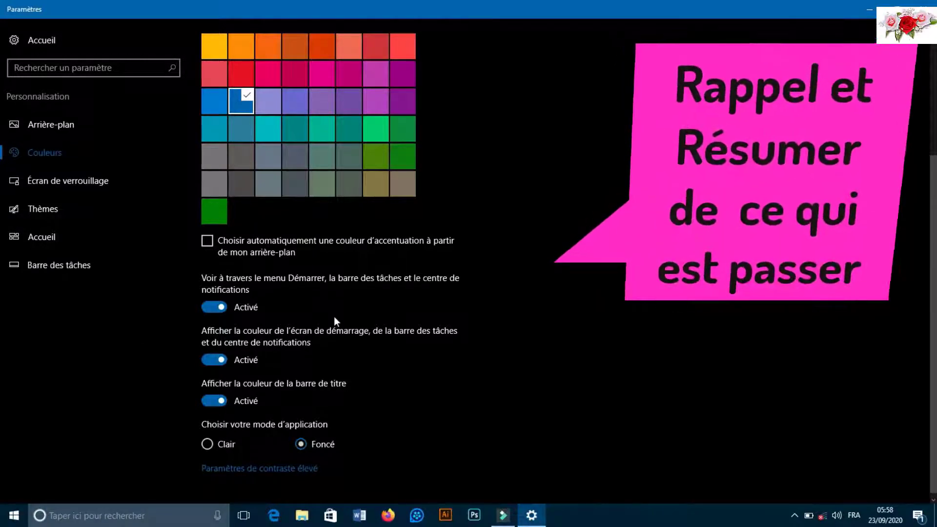
Step: Set the application mode to Clair and open the high contrast settings
{"action": "left_click", "coordinate": [218, 445]}
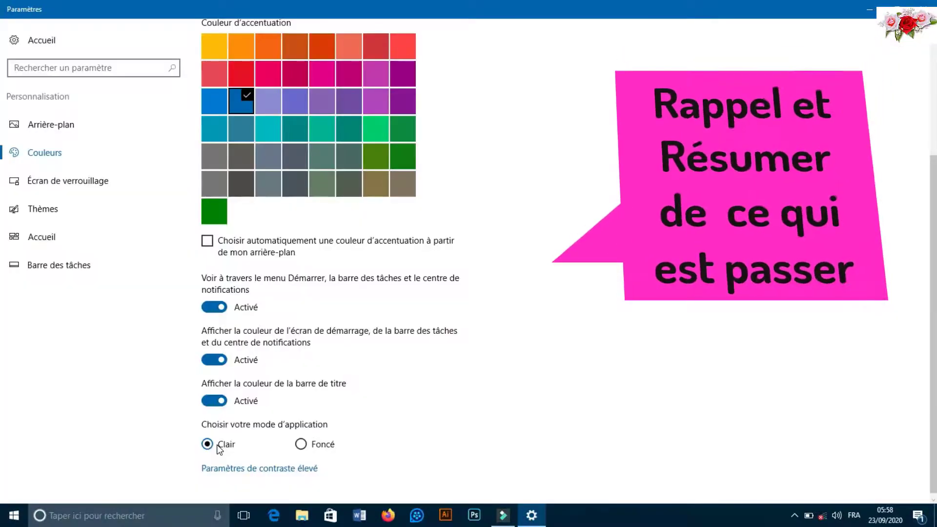
{"action": "left_click", "coordinate": [260, 470]}
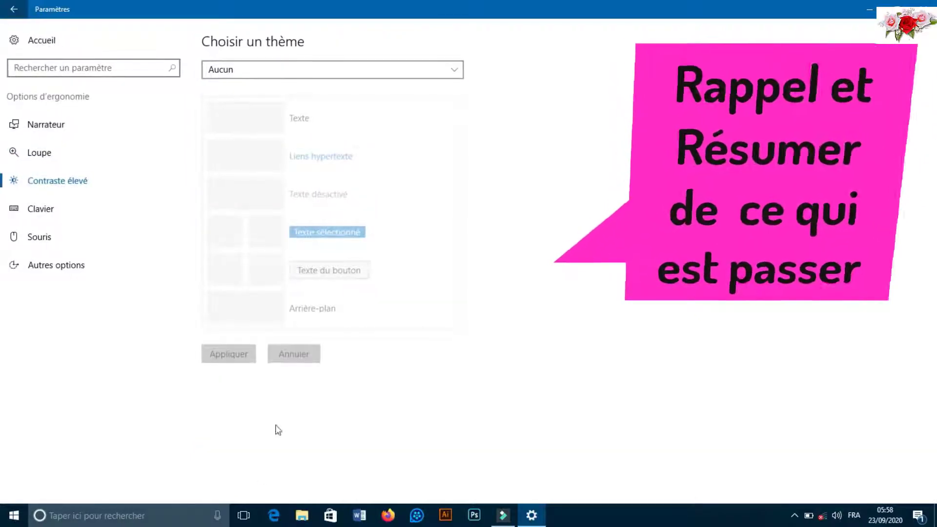
Step: Preview the themes Contraste élevé n°1, Contraste élevé n°2 and Contraste blanc élevé, and return the theme selection to Aucun
{"action": "left_click", "coordinate": [462, 70]}
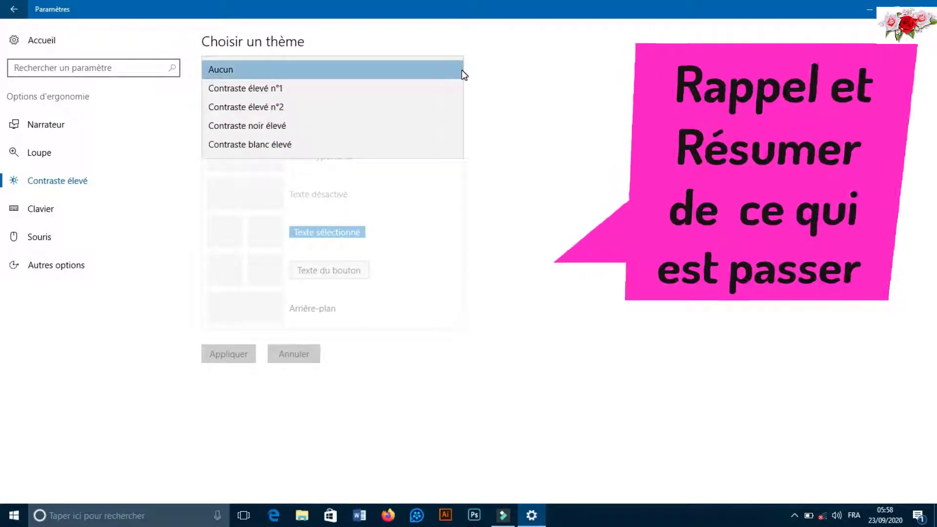
{"action": "left_click", "coordinate": [432, 88]}
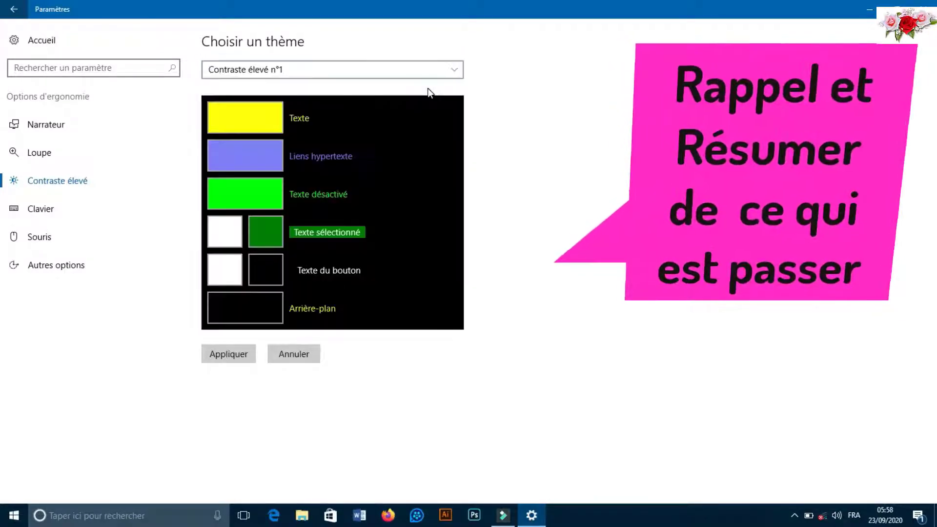
{"action": "left_click", "coordinate": [227, 357]}
{"action": "left_click", "coordinate": [454, 73]}
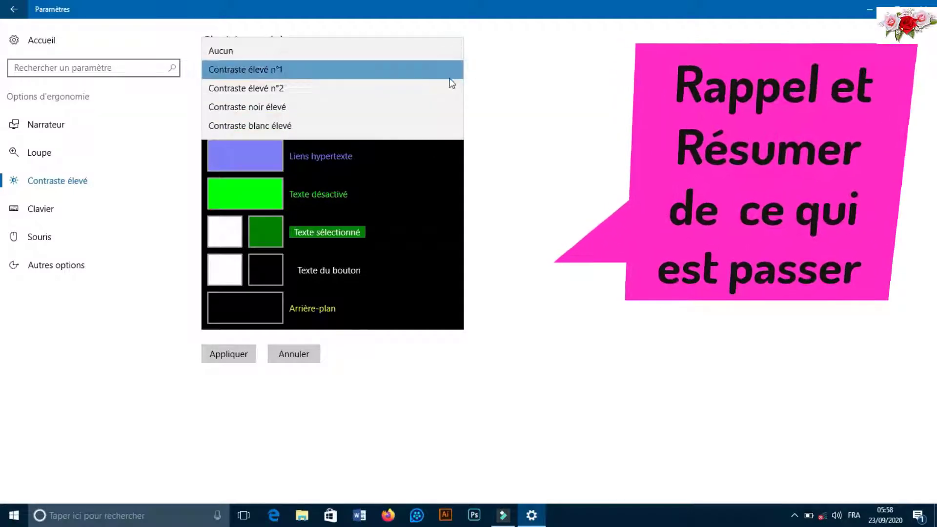
{"action": "left_click", "coordinate": [438, 92]}
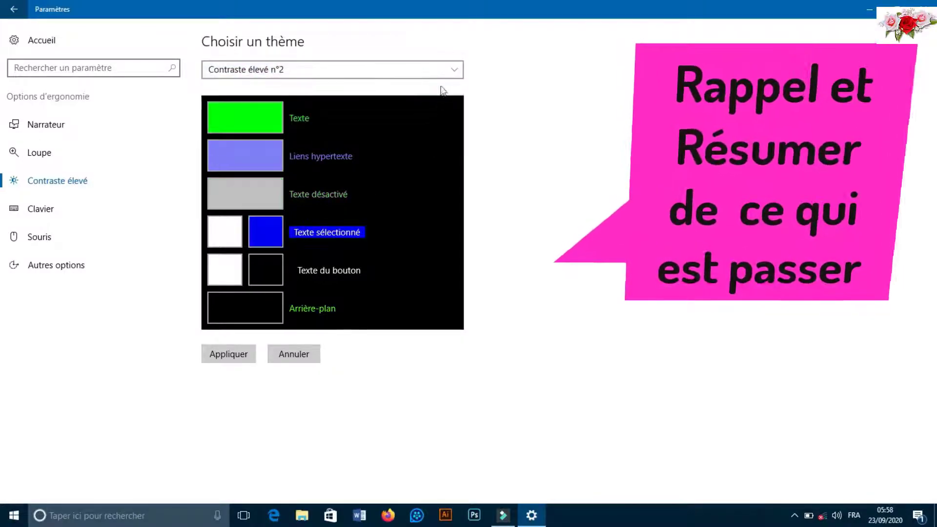
{"action": "left_click", "coordinate": [465, 68]}
{"action": "left_click", "coordinate": [459, 69]}
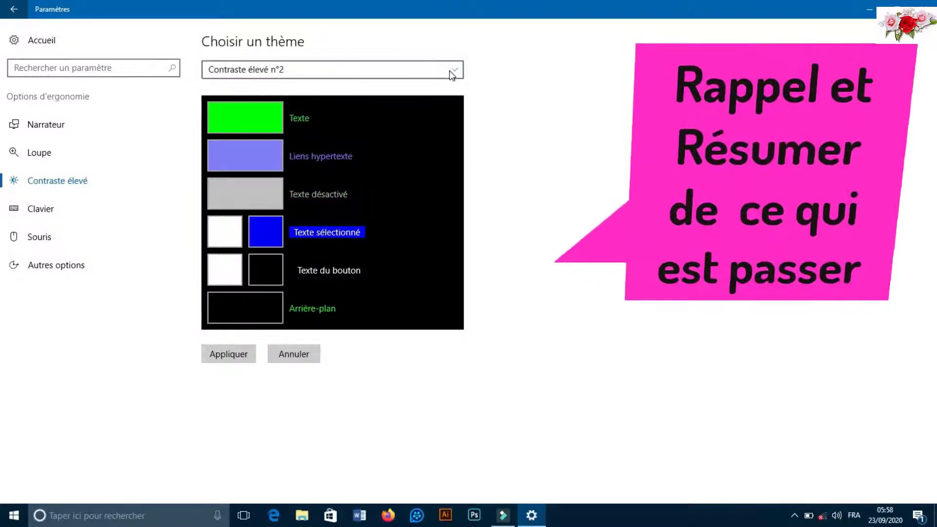
{"action": "left_click", "coordinate": [449, 69]}
{"action": "left_click", "coordinate": [419, 106]}
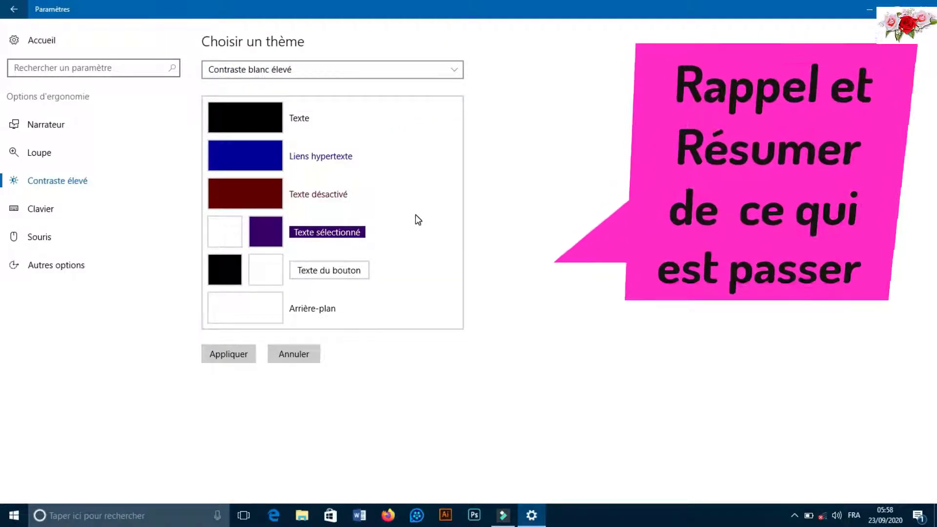
{"action": "left_click", "coordinate": [371, 69]}
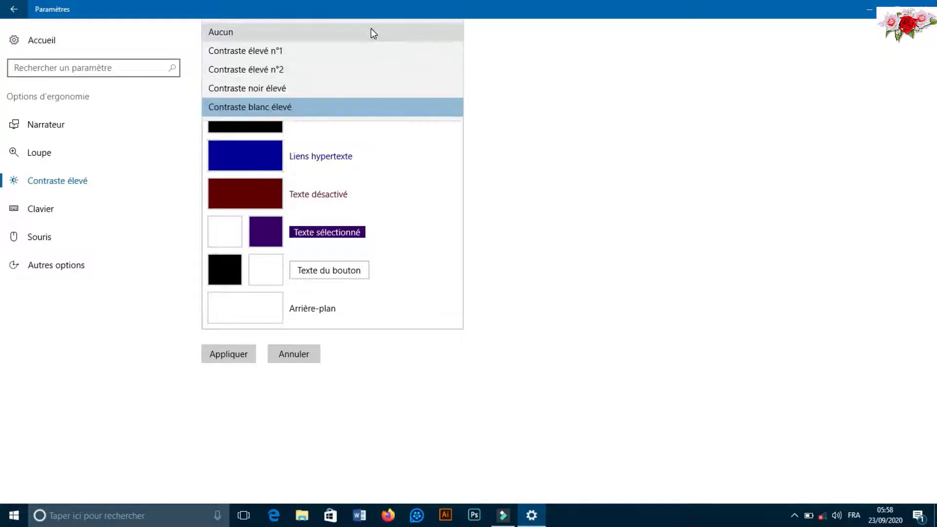
{"action": "left_click", "coordinate": [372, 32]}
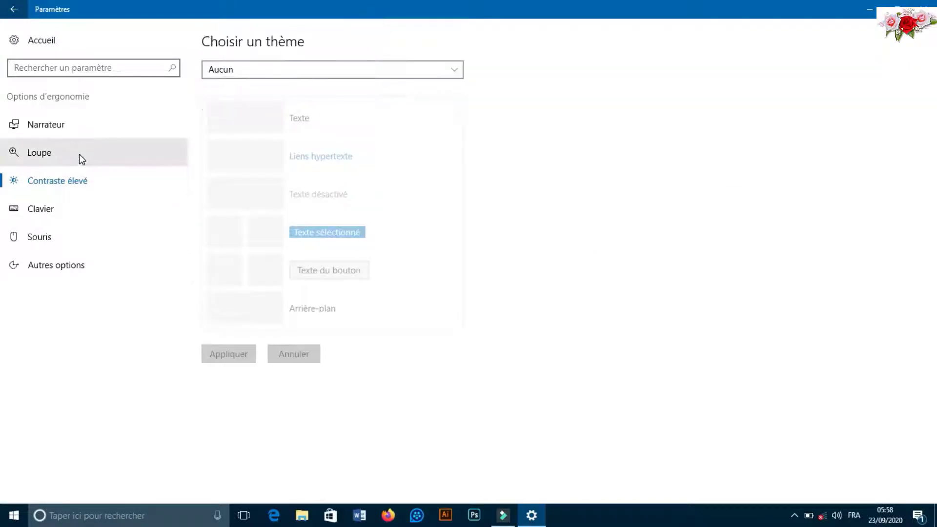
Step: Turn on the Narrateur in the accessibility options and dismiss its two introductory dialogs
{"action": "left_click", "coordinate": [140, 124]}
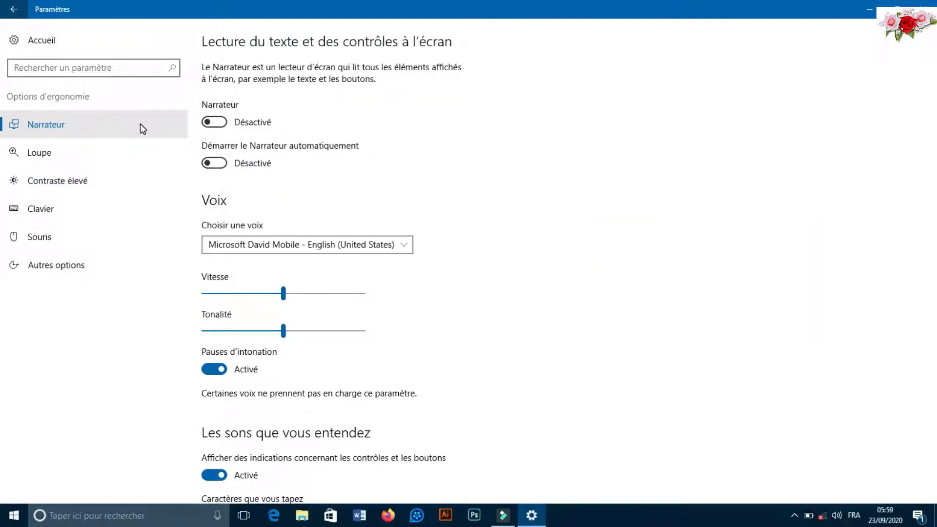
{"action": "left_click", "coordinate": [213, 122]}
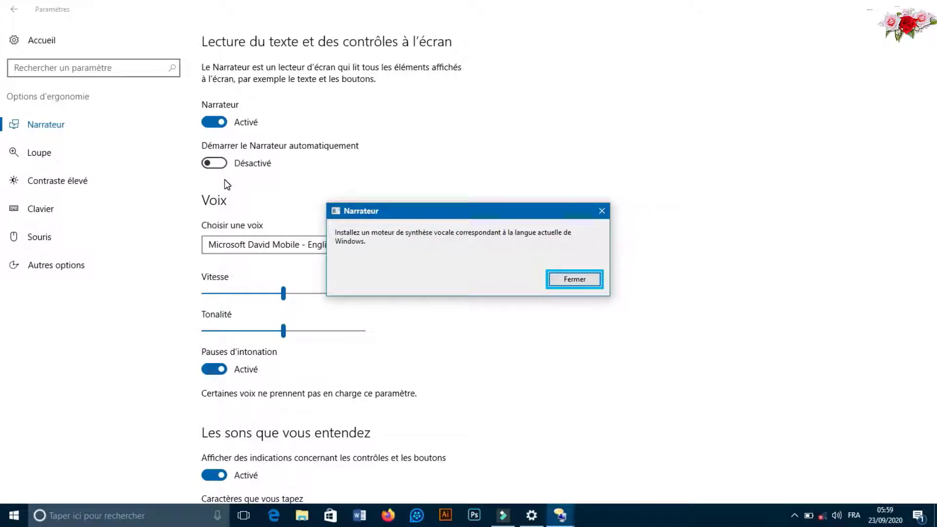
{"action": "left_click", "coordinate": [575, 279]}
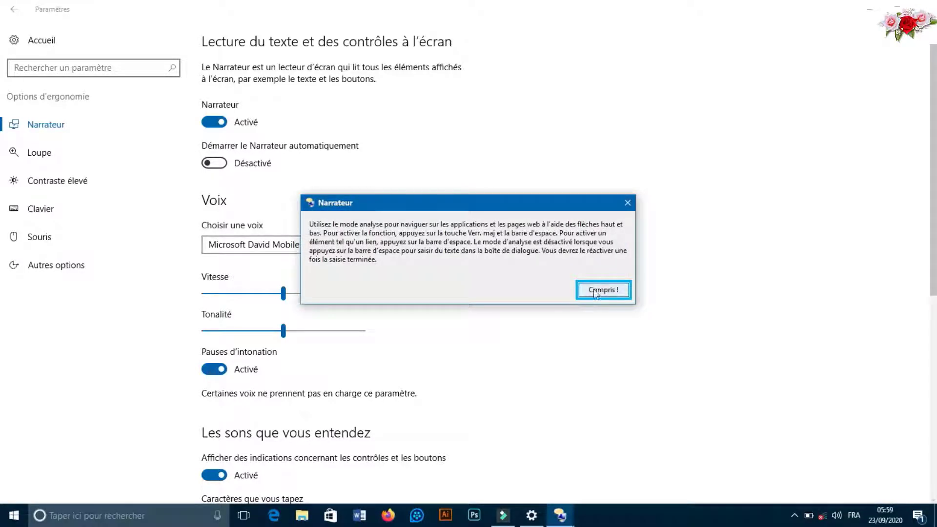
{"action": "left_click", "coordinate": [590, 292]}
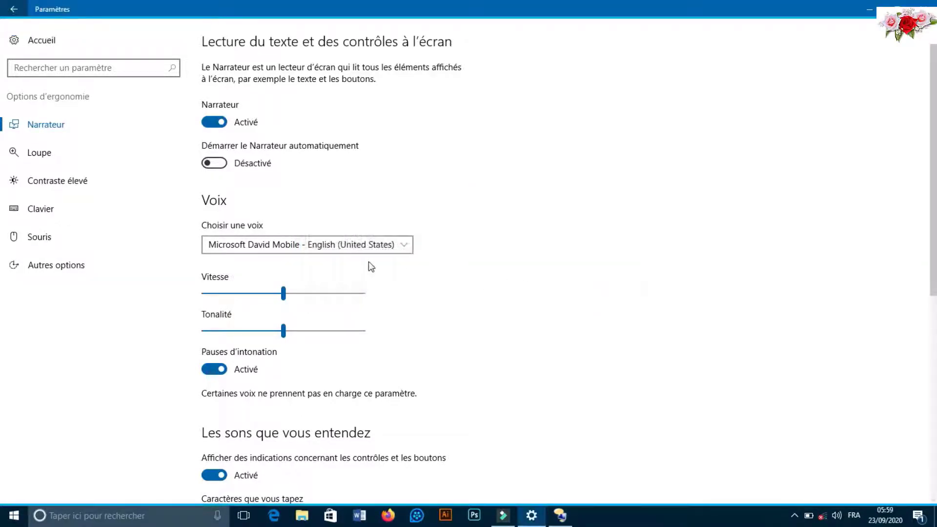
Step: Look at the Loupe settings, and browse the Start menu's Control Panel items, administration tools and full program list
{"action": "left_click", "coordinate": [60, 149]}
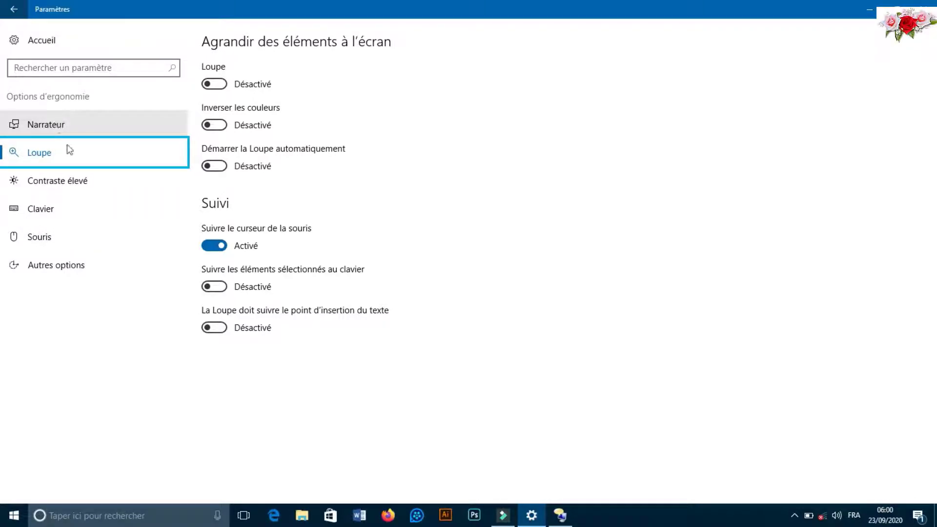
{"action": "left_click", "coordinate": [16, 519]}
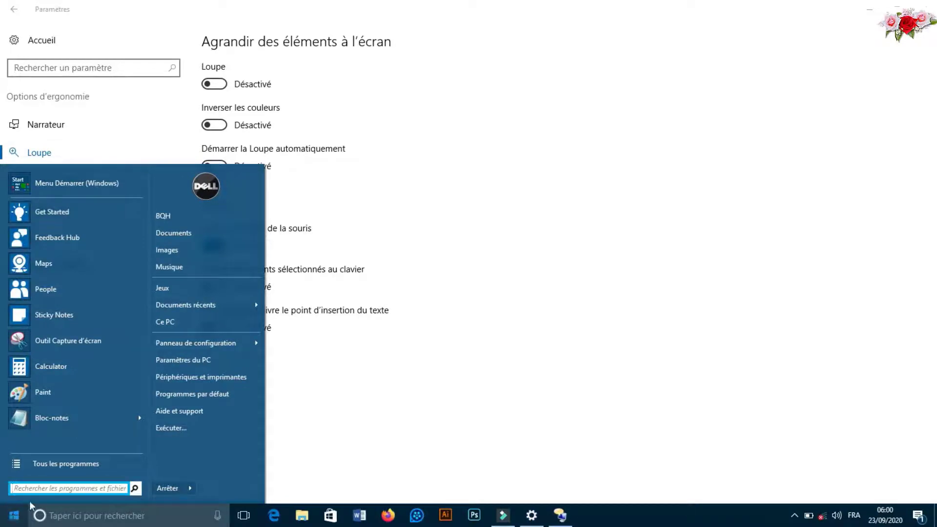
{"action": "mouse_move", "coordinate": [198, 345]}
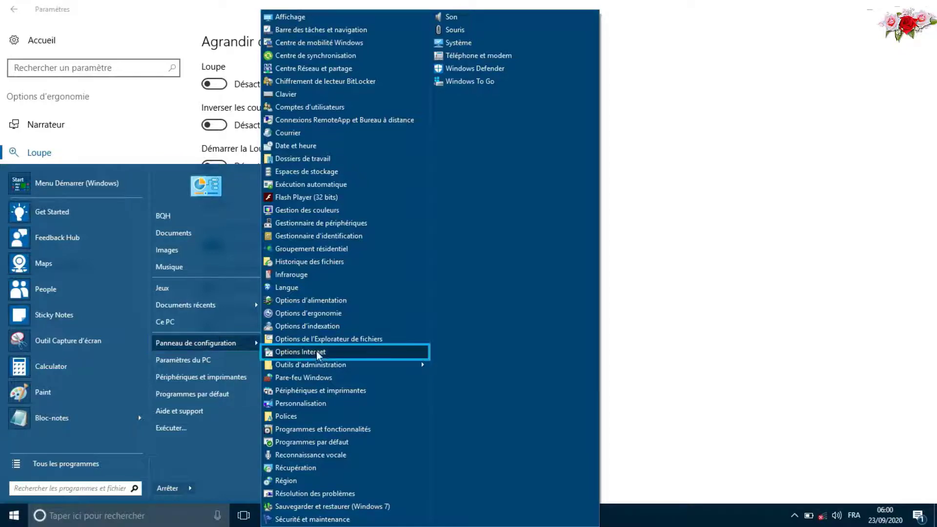
{"action": "mouse_move", "coordinate": [331, 364]}
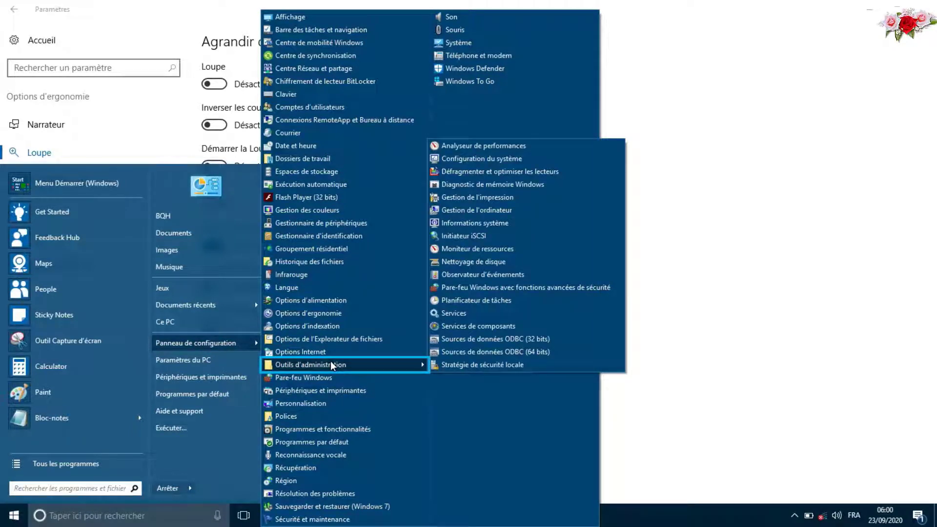
{"action": "left_click", "coordinate": [85, 465]}
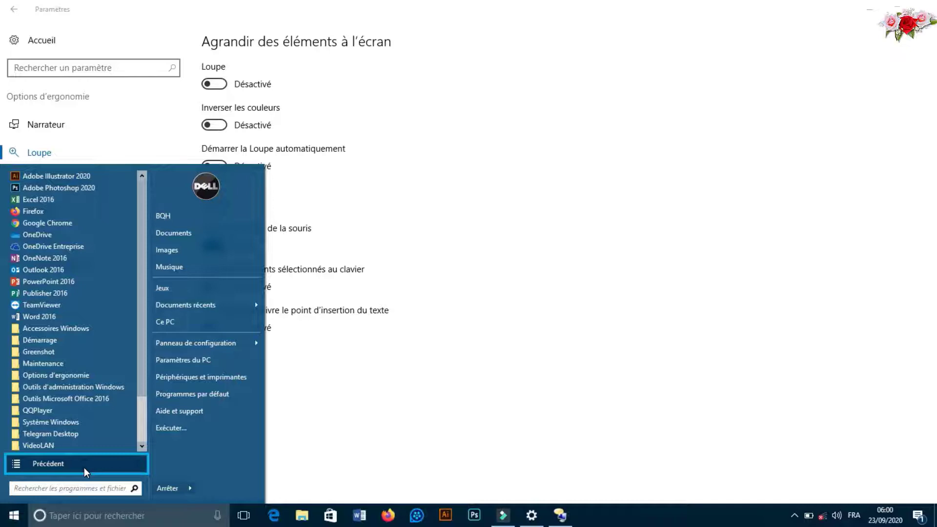
{"action": "left_click", "coordinate": [75, 190]}
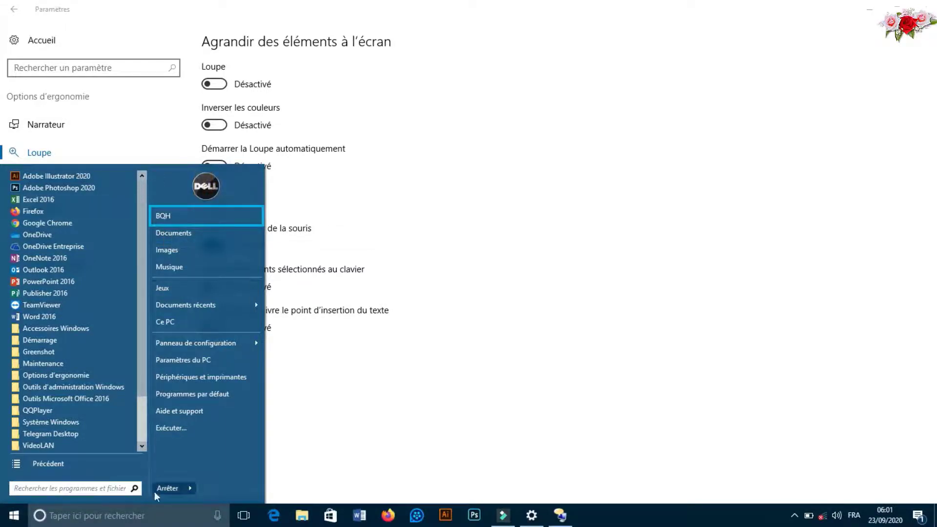
Step: Close the Start menu and turn off Suivre le curseur de la souris in the Loupe settings
{"action": "left_click", "coordinate": [619, 265]}
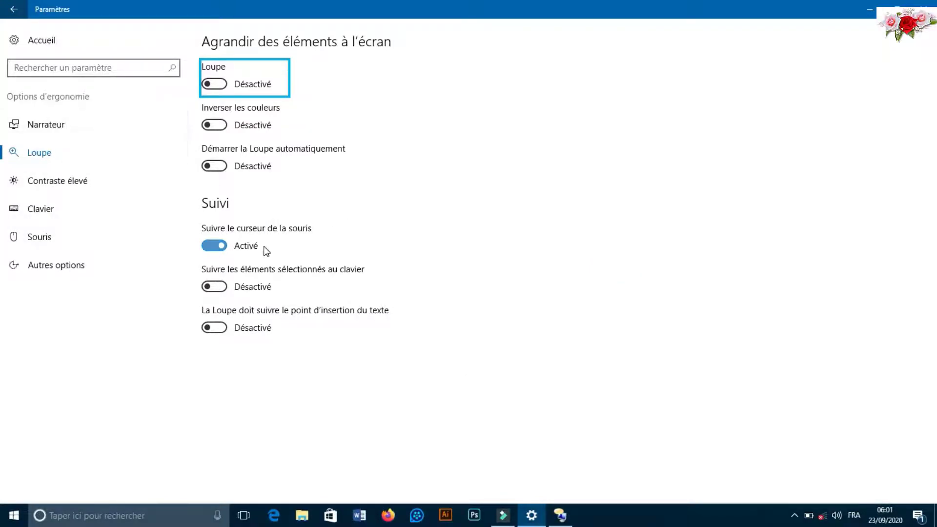
{"action": "left_click", "coordinate": [222, 247]}
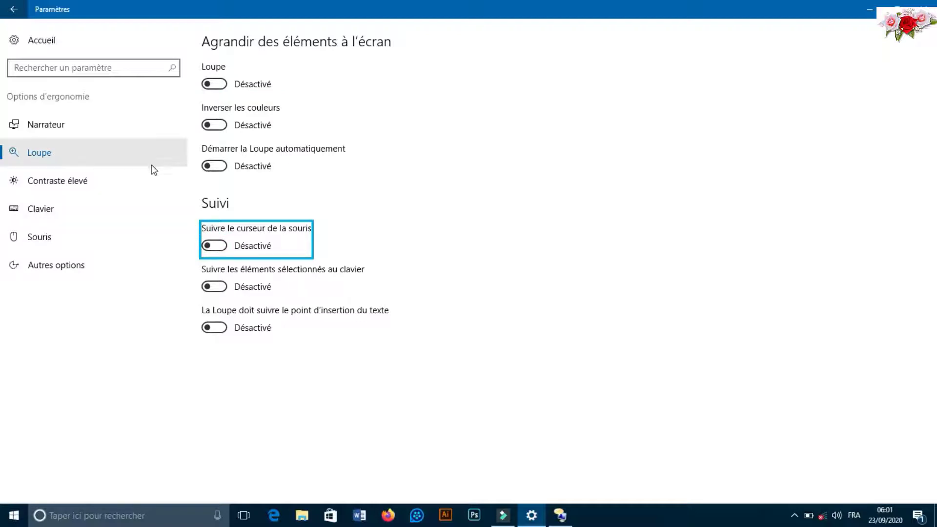
Step: Return to the Narrateur settings and turn the Narrateur off
{"action": "left_click", "coordinate": [129, 131]}
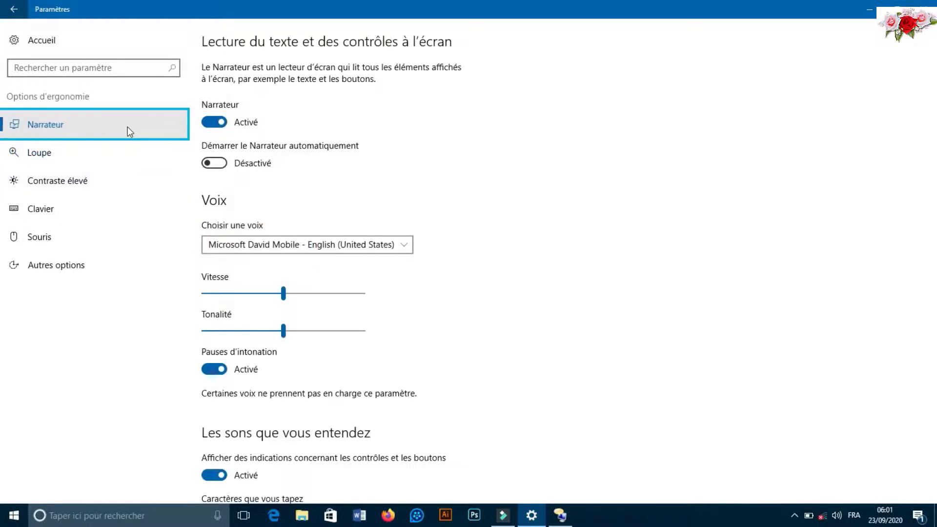
{"action": "left_click", "coordinate": [222, 124]}
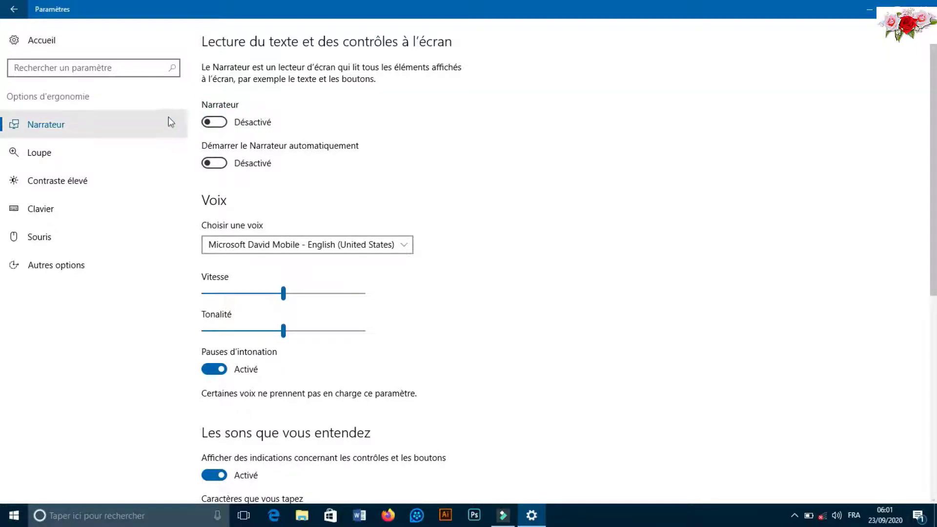
{"action": "left_click", "coordinate": [84, 133]}
{"action": "left_click", "coordinate": [84, 143]}
{"action": "left_click", "coordinate": [84, 128]}
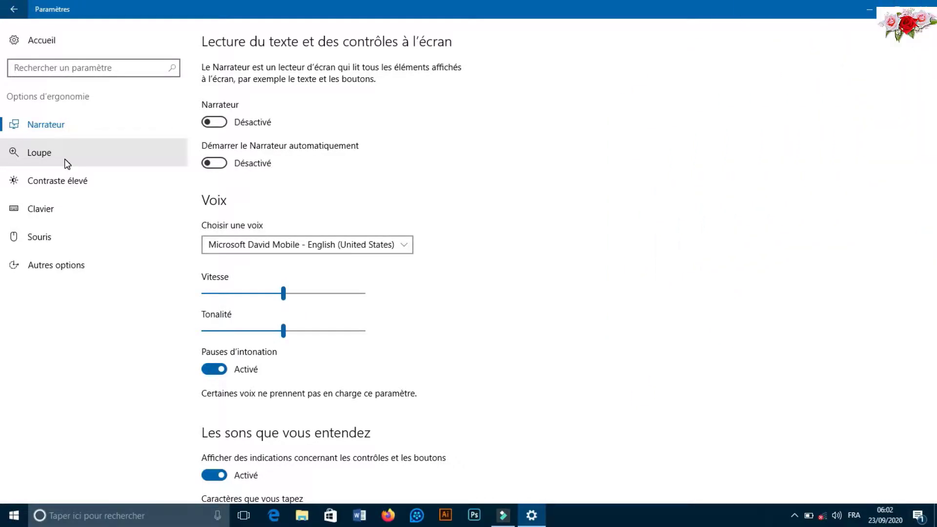
Step: Turn on the Loupe and raise its magnification to 400 %
{"action": "left_click", "coordinate": [64, 159]}
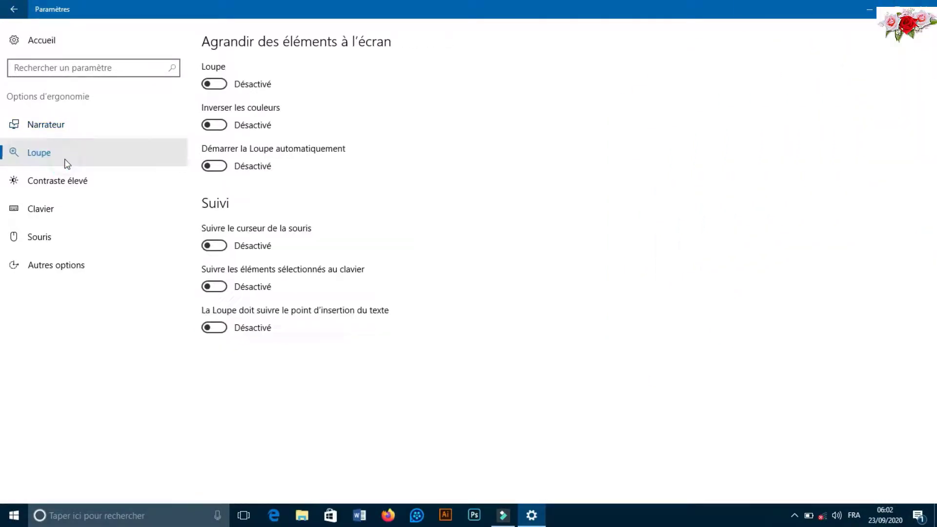
{"action": "left_click", "coordinate": [210, 84]}
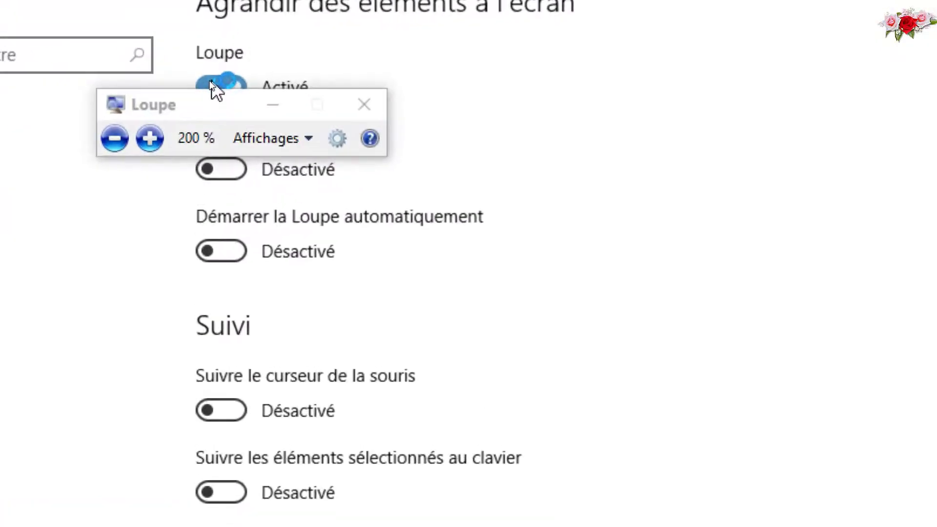
{"action": "left_click", "coordinate": [149, 138]}
{"action": "left_click", "coordinate": [163, 140]}
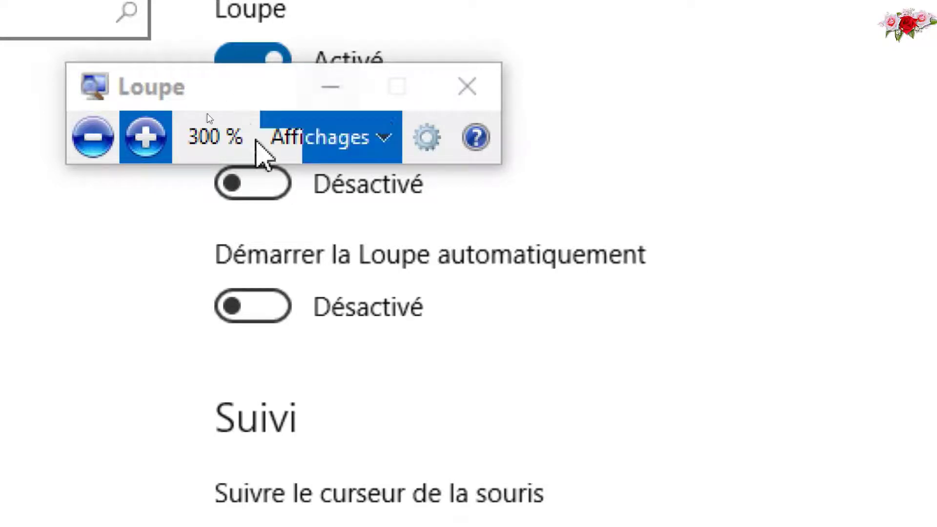
{"action": "left_click", "coordinate": [142, 137]}
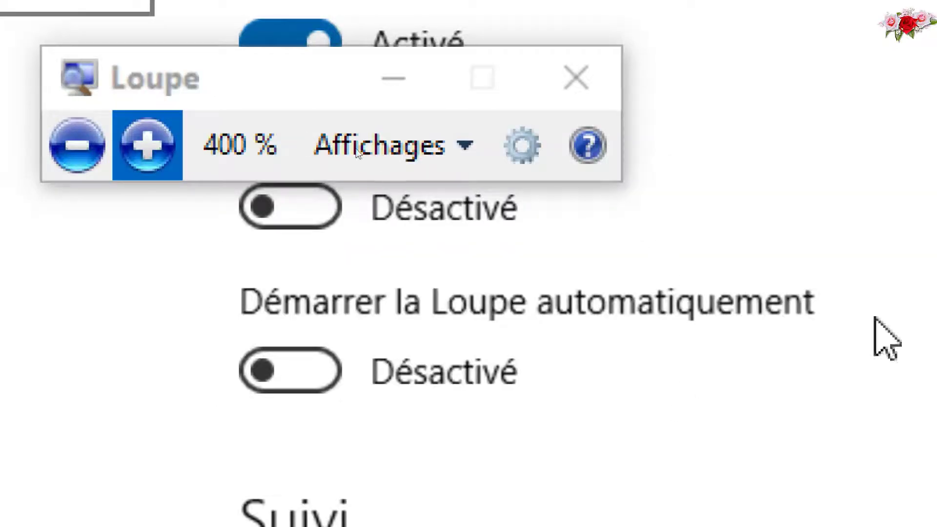
Step: Minimize the Loupe's control window and turn the Loupe off
{"action": "left_click", "coordinate": [403, 89]}
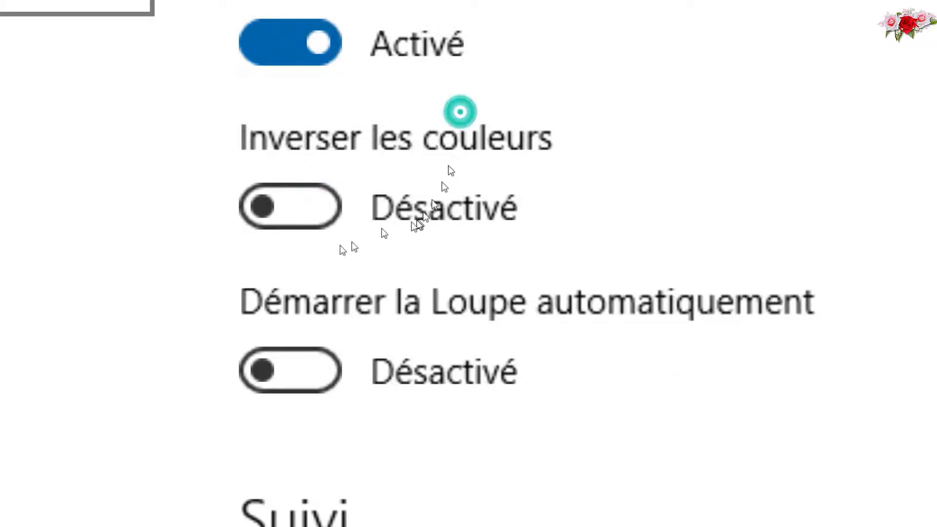
{"action": "left_click", "coordinate": [481, 371]}
{"action": "left_click", "coordinate": [315, 376]}
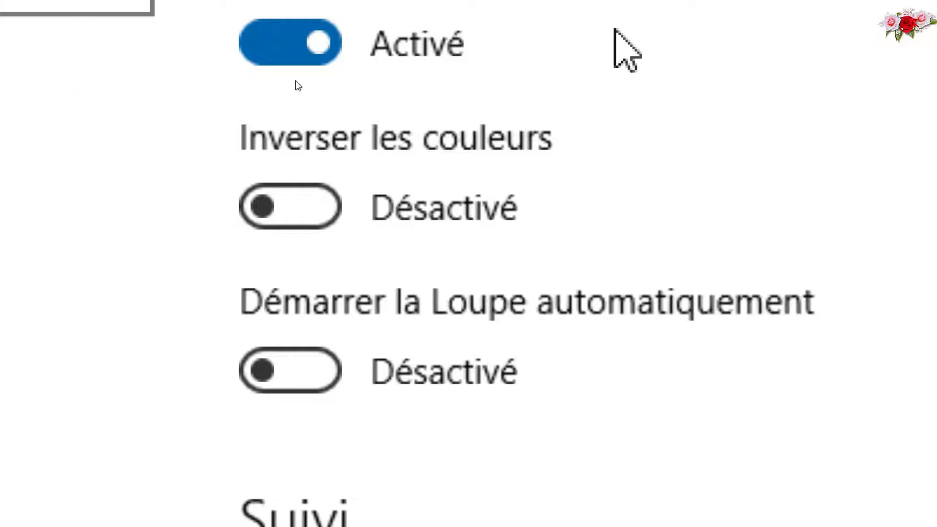
{"action": "left_click", "coordinate": [313, 50]}
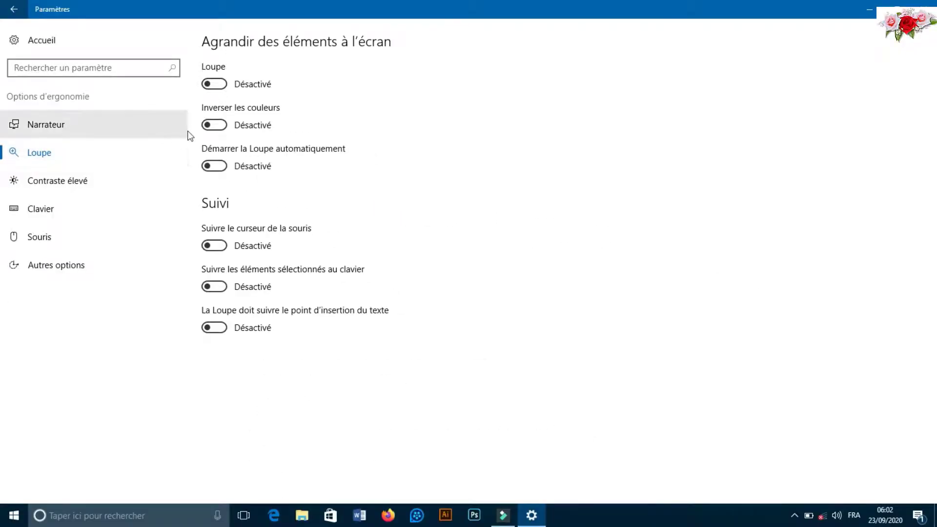
Step: Briefly switch the Loupe on and off once more and reopen the Contraste élevé settings
{"action": "left_click", "coordinate": [207, 84]}
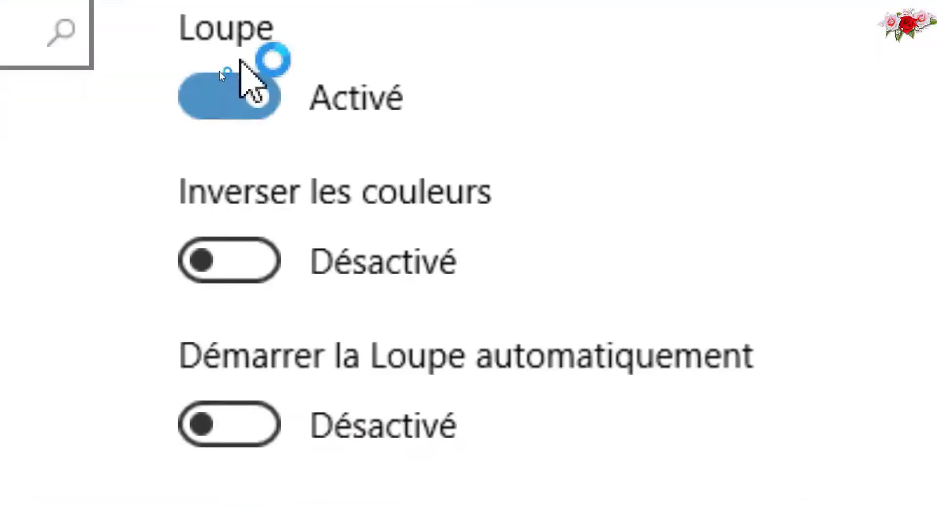
{"action": "left_click", "coordinate": [220, 89]}
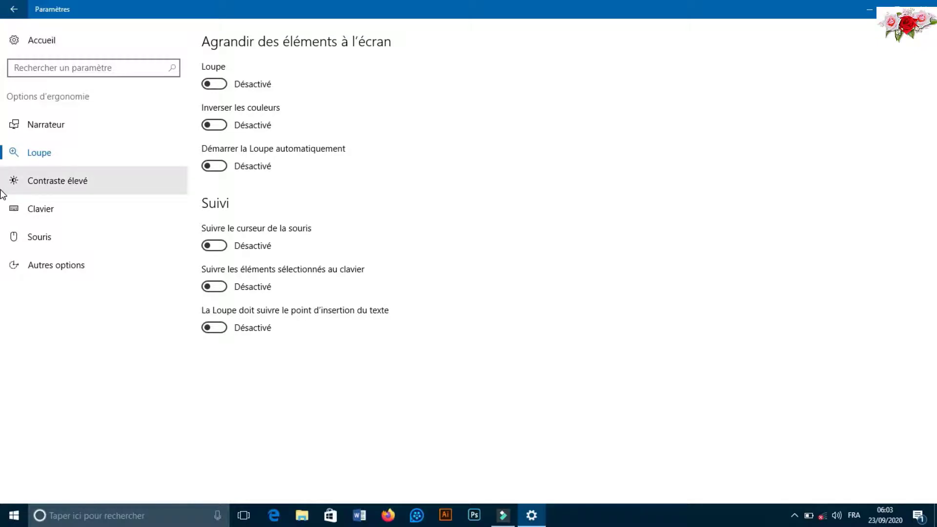
{"action": "left_click", "coordinate": [87, 191]}
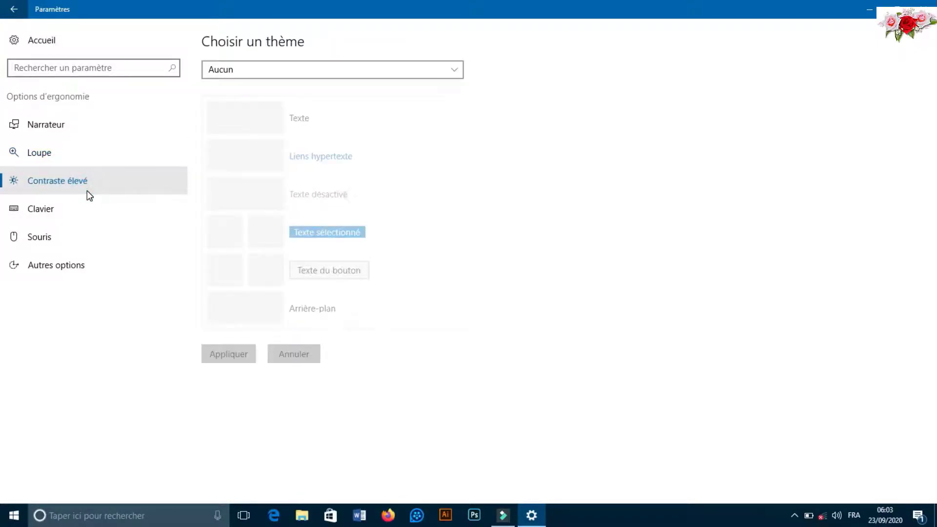
Step: Open the Clavier settings and turn on the Clavier visuel
{"action": "left_click", "coordinate": [114, 211]}
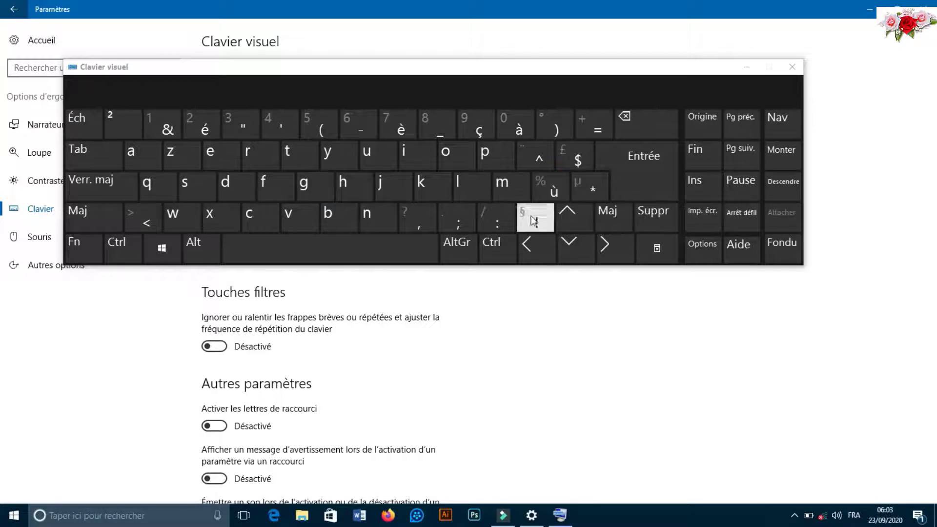
Step: Switch to Word, create a blank document and move the on-screen keyboard below its text area
{"action": "left_click", "coordinate": [362, 521]}
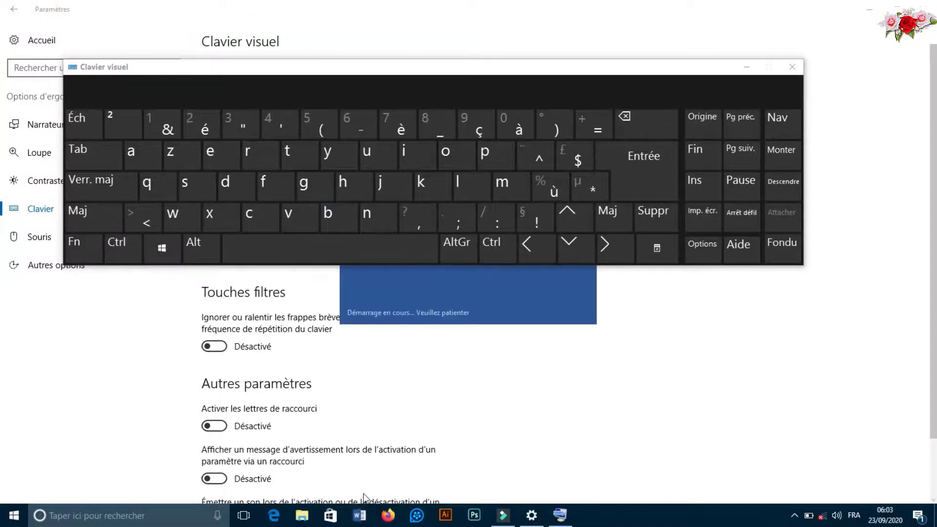
{"action": "left_click", "coordinate": [552, 58]}
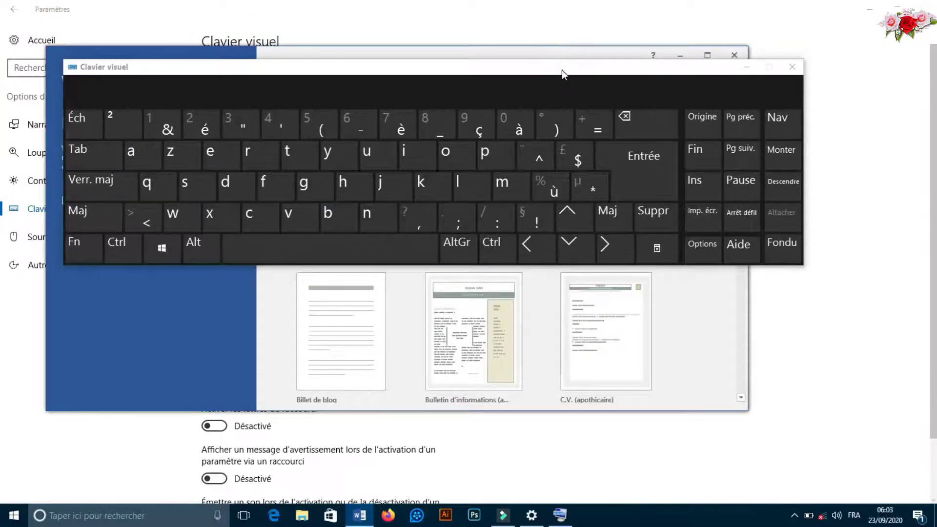
{"action": "mouse_move", "coordinate": [561, 69]}
{"action": "left_mouse_down"}
{"action": "mouse_move", "coordinate": [530, 380]}
{"action": "mouse_move", "coordinate": [567, 381]}
{"action": "left_mouse_up"}
{"action": "left_click", "coordinate": [320, 189]}
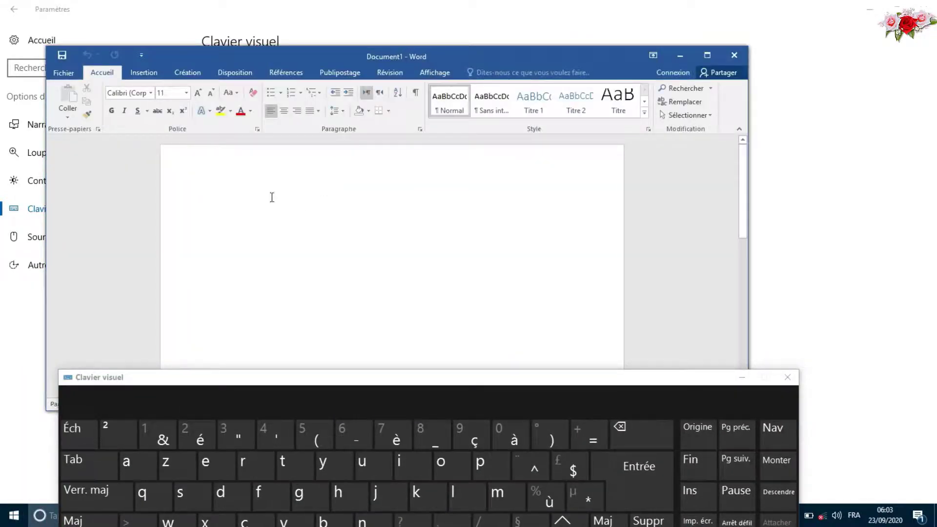
Step: Raise the document's font size to 80 and bring the whole on-screen keyboard into view
{"action": "left_click", "coordinate": [197, 94]}
{"action": "left_click", "coordinate": [197, 93]}
{"action": "left_click", "coordinate": [197, 94]}
{"action": "left_click", "coordinate": [197, 94]}
{"action": "left_click", "coordinate": [198, 93]}
{"action": "left_click", "coordinate": [197, 93]}
{"action": "left_click", "coordinate": [197, 94]}
{"action": "left_click", "coordinate": [198, 93]}
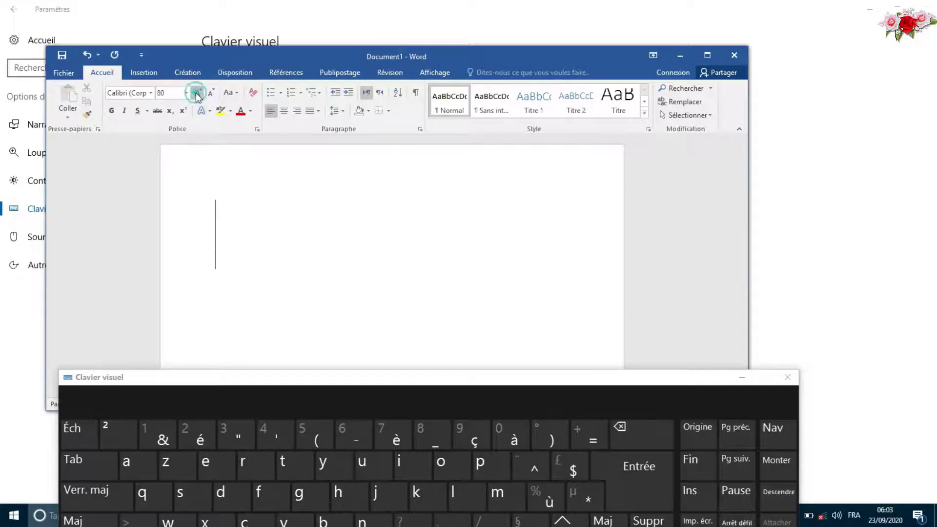
{"action": "left_click", "coordinate": [198, 93]}
{"action": "left_click_drag", "start_coordinate": [356, 376], "coordinate": [352, 279]}
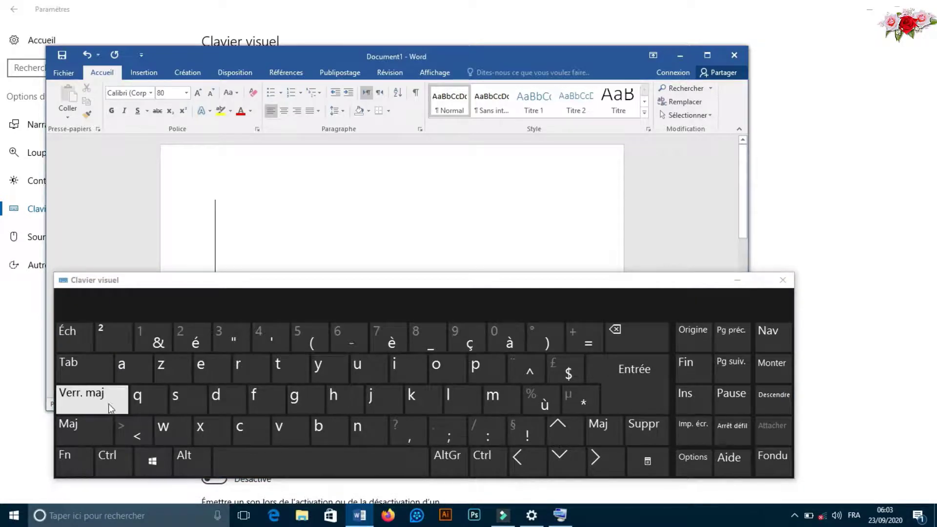
Step: Use the on-screen keyboard to enter a capitalized first name followed by a space in the document
{"action": "left_click", "coordinate": [77, 428]}
{"action": "left_click", "coordinate": [493, 396]}
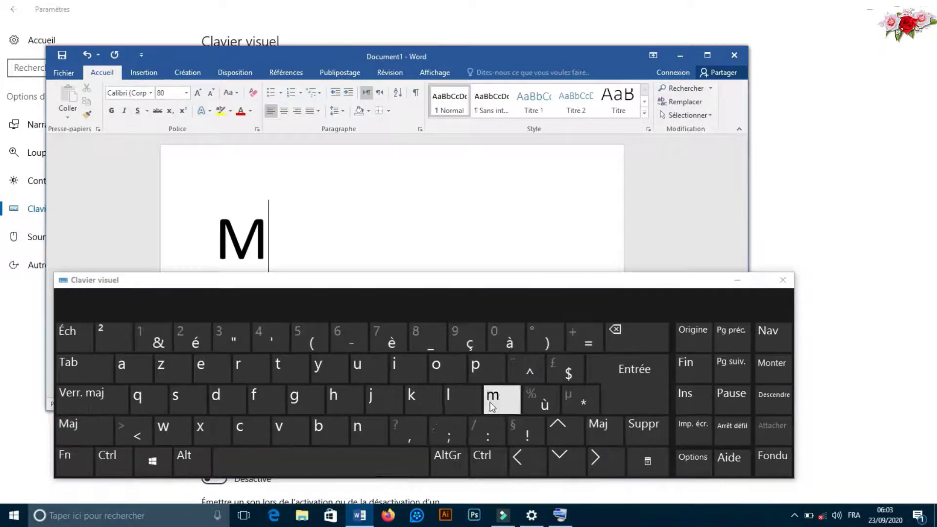
{"action": "left_click", "coordinate": [137, 360]}
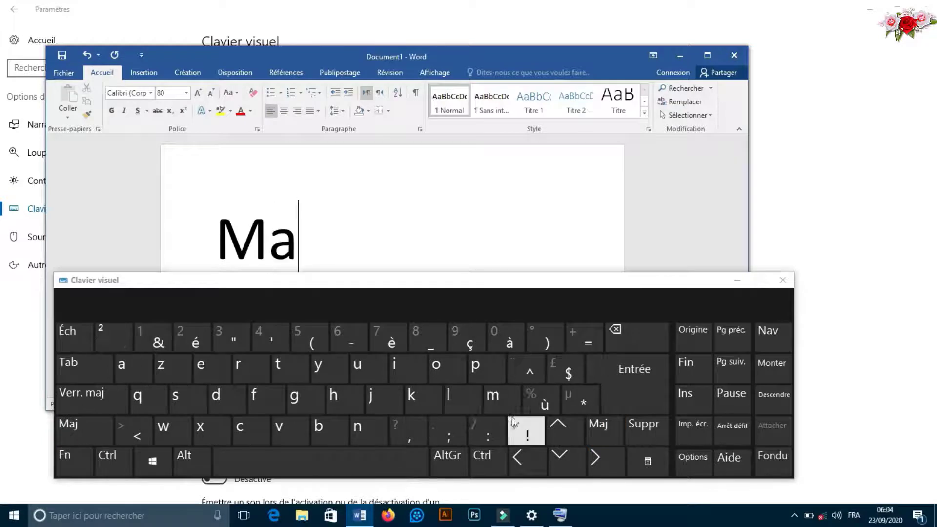
{"action": "left_click", "coordinate": [492, 398]}
{"action": "left_click", "coordinate": [130, 366]}
{"action": "left_click", "coordinate": [216, 395]}
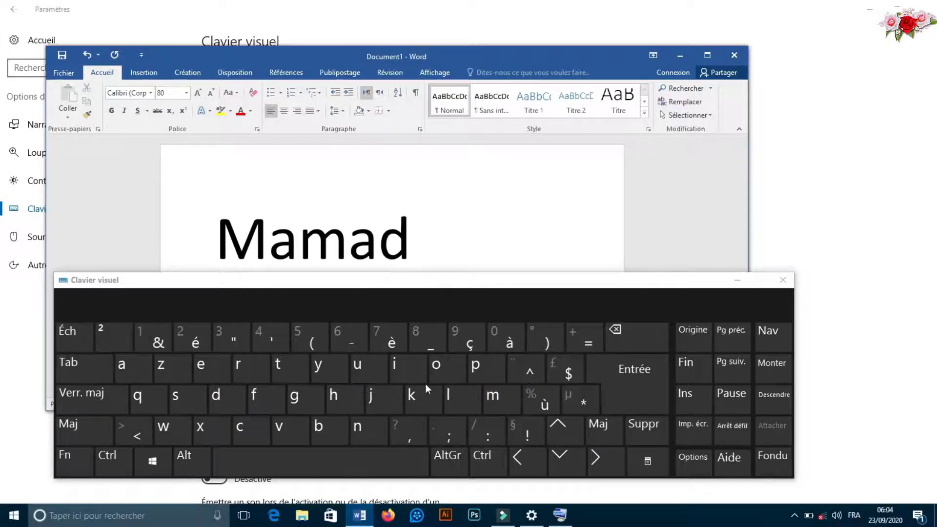
{"action": "left_click", "coordinate": [444, 371]}
{"action": "left_click", "coordinate": [357, 367]}
{"action": "left_click", "coordinate": [364, 459]}
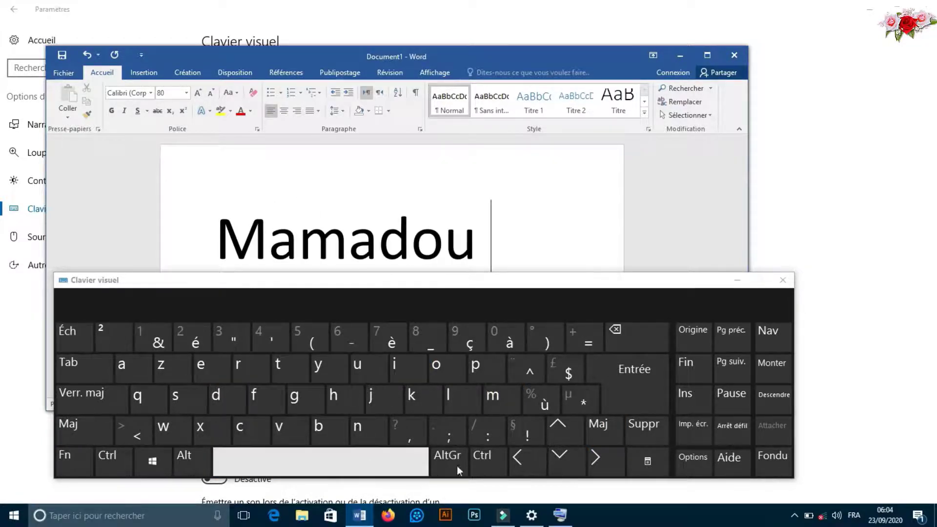
Step: Add a second capitalized name after the first one in the document
{"action": "left_click", "coordinate": [97, 428]}
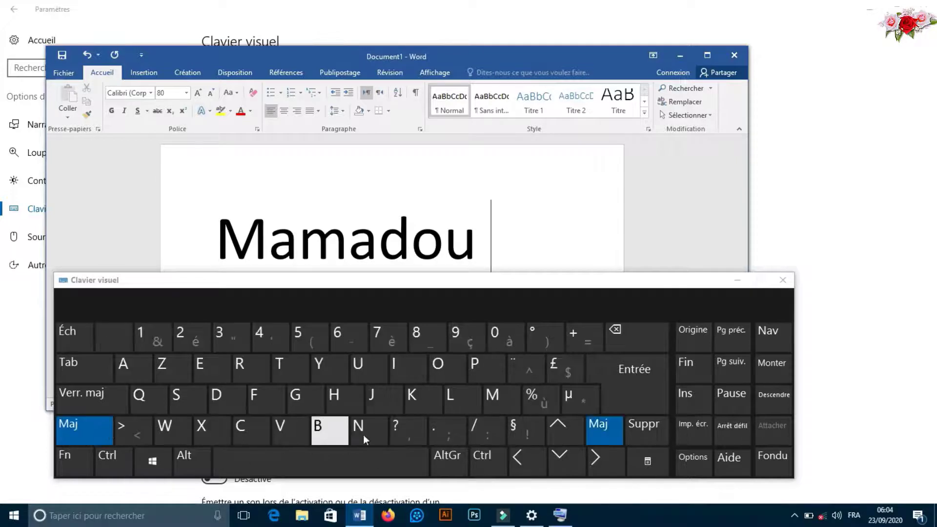
{"action": "left_click", "coordinate": [489, 405]}
{"action": "key", "text": "BackSpace"}
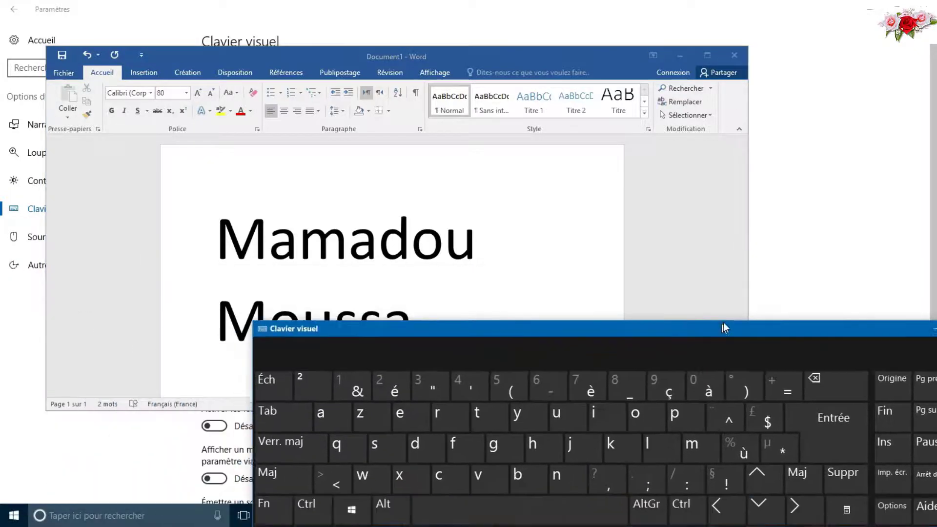
Step: Try to enter a capital B with the on-screen keyboard and minimize the keyboard
{"action": "left_click_drag", "start_coordinate": [723, 323], "coordinate": [623, 60]}
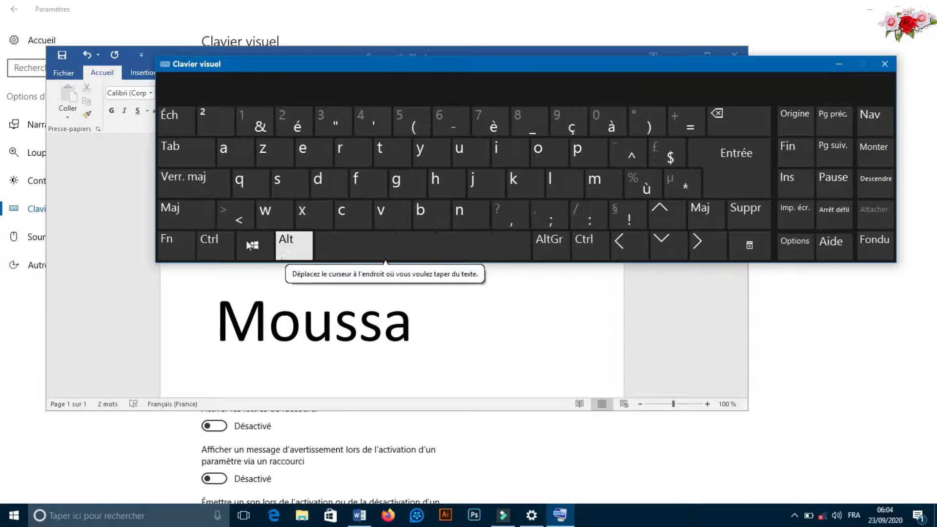
{"action": "left_click", "coordinate": [192, 212]}
{"action": "left_click", "coordinate": [424, 211]}
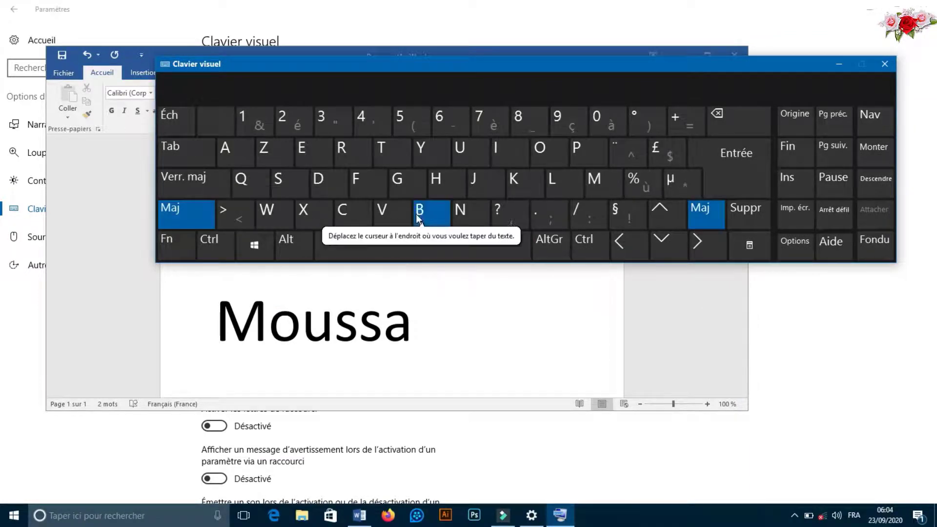
{"action": "left_click", "coordinate": [839, 64]}
Step: Look over the document page and maximize the Word window
{"action": "scroll", "coordinate": [444, 319], "scroll_direction": "down", "scroll_amount": 5}
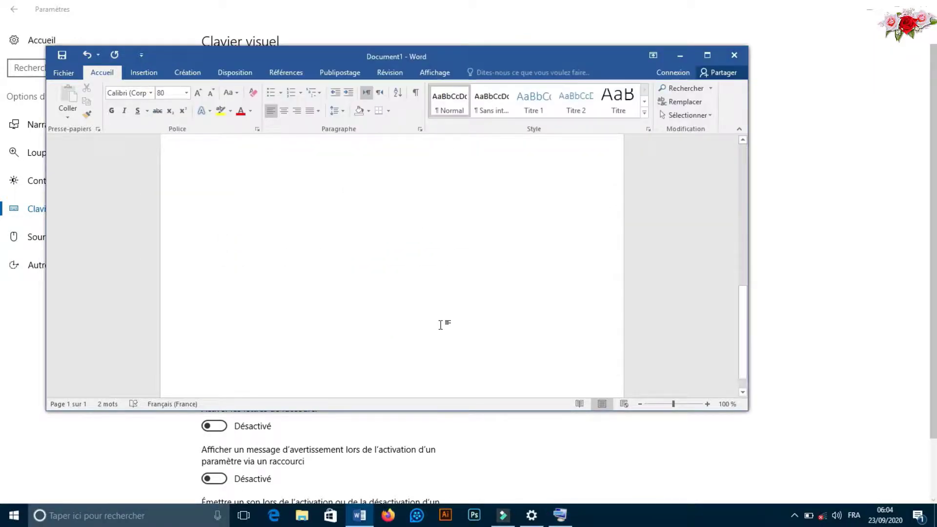
{"action": "scroll", "coordinate": [432, 313], "scroll_direction": "up", "scroll_amount": 3}
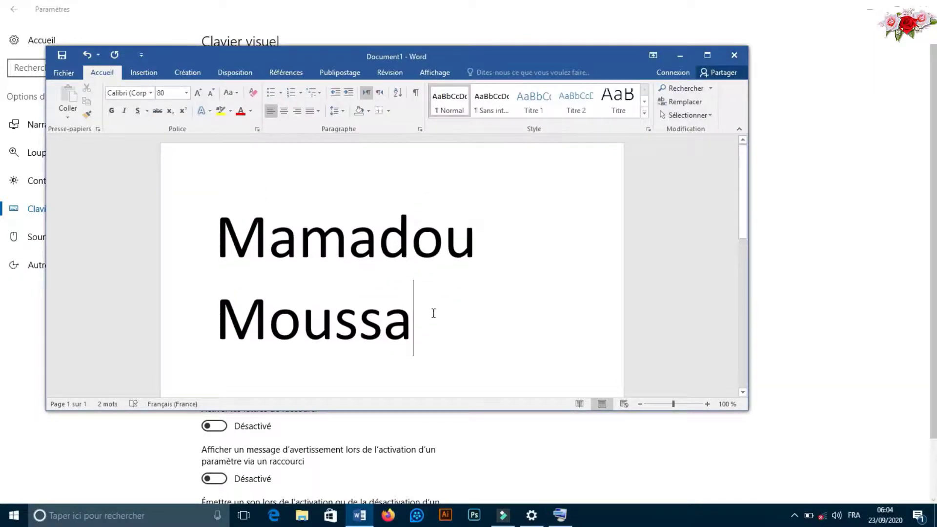
{"action": "scroll", "coordinate": [432, 312], "scroll_direction": "down", "scroll_amount": 5}
{"action": "scroll", "coordinate": [432, 312], "scroll_direction": "up", "scroll_amount": 6}
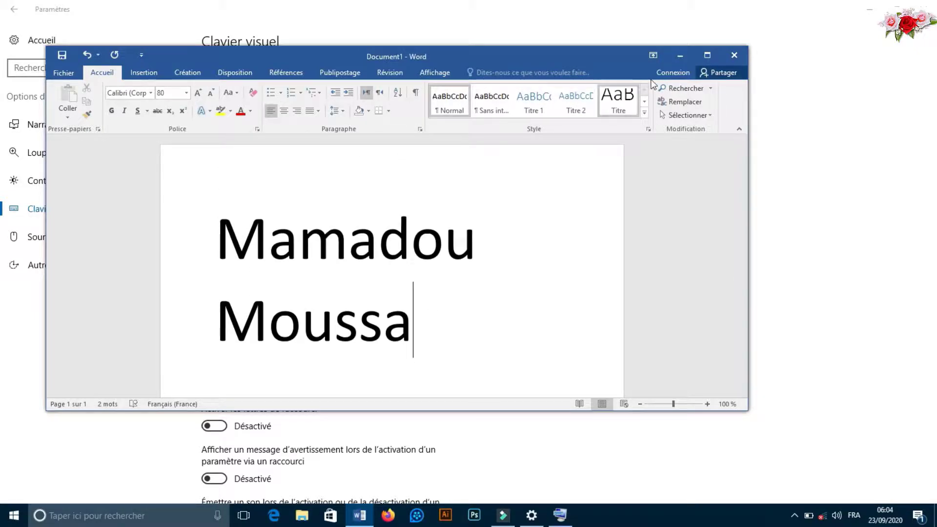
{"action": "left_click", "coordinate": [708, 56]}
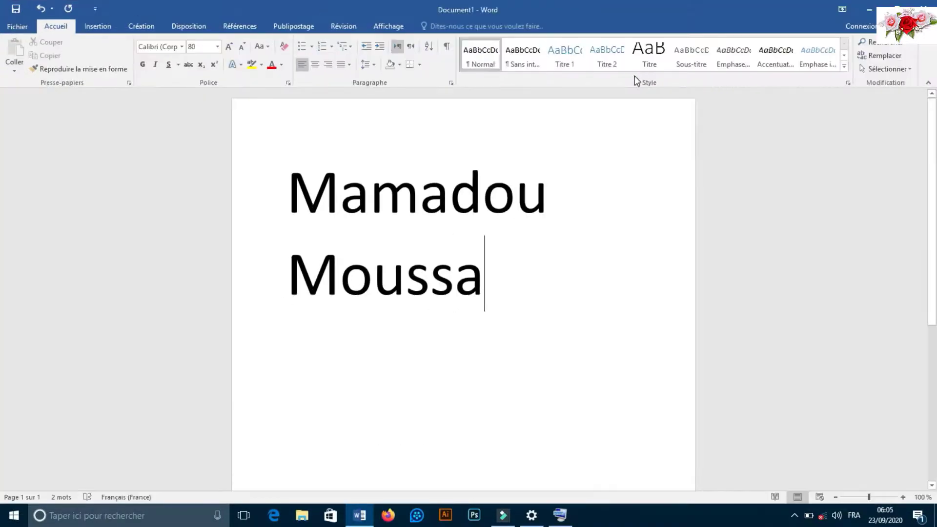
Step: Return to the Clavier settings, restore the on-screen keyboard and close it
{"action": "key", "text": "alt+Tab"}
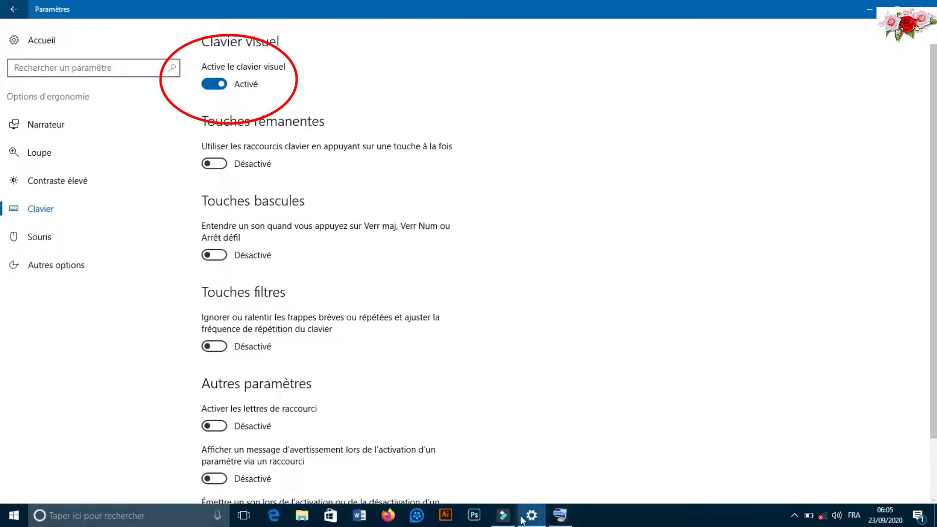
{"action": "left_click", "coordinate": [560, 515]}
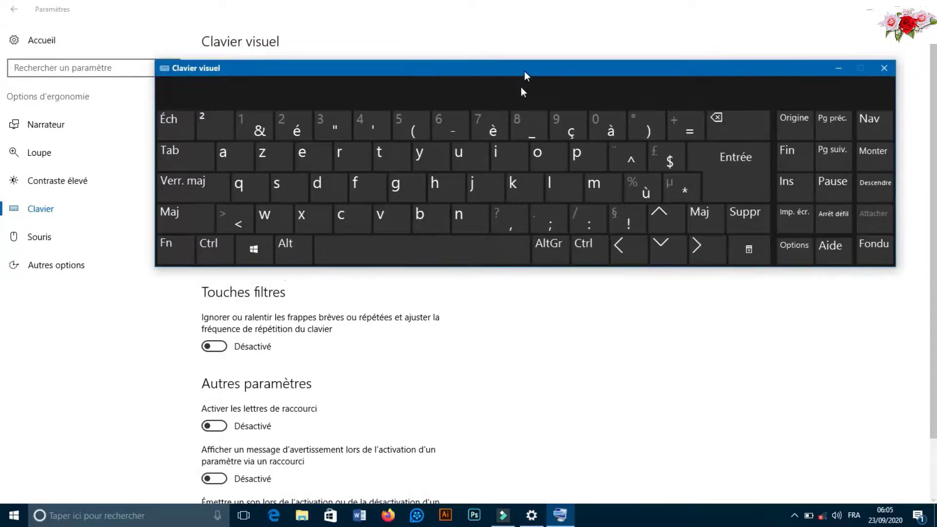
{"action": "left_click_drag", "start_coordinate": [522, 68], "coordinate": [412, 273]}
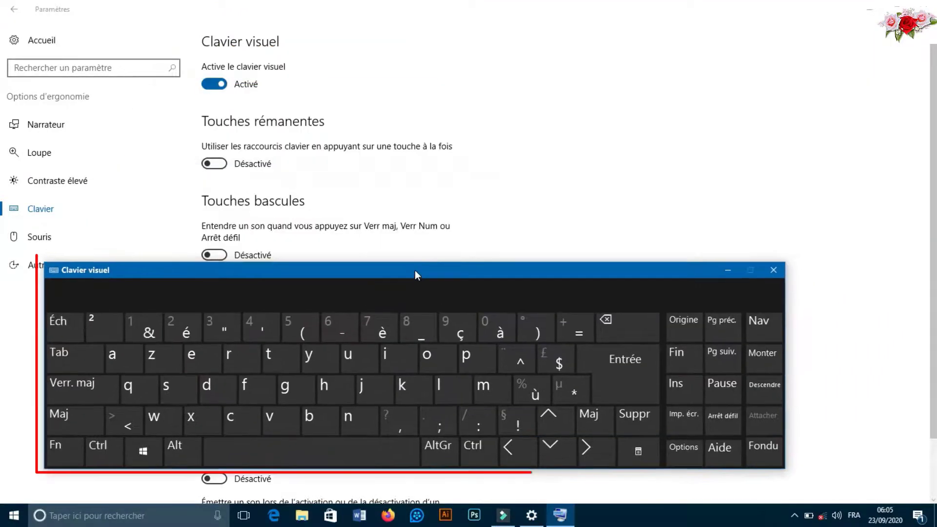
{"action": "left_click", "coordinate": [773, 270]}
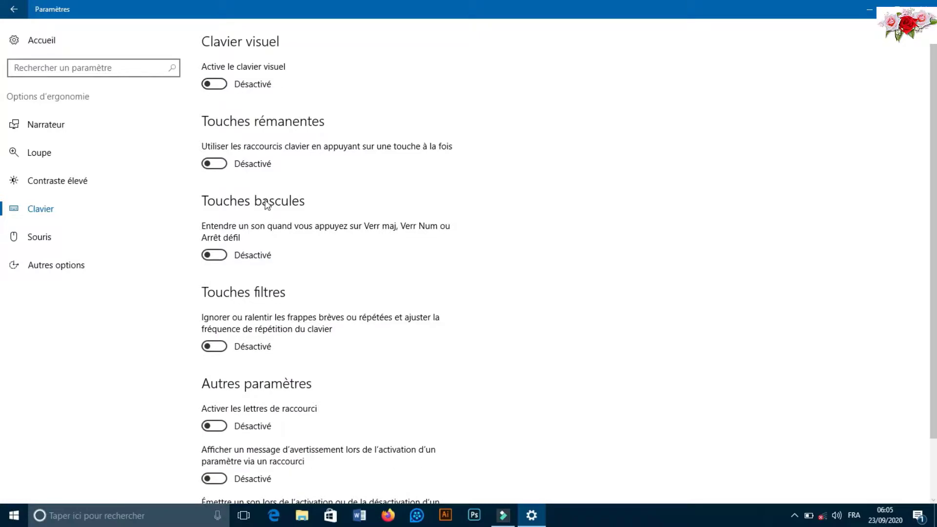